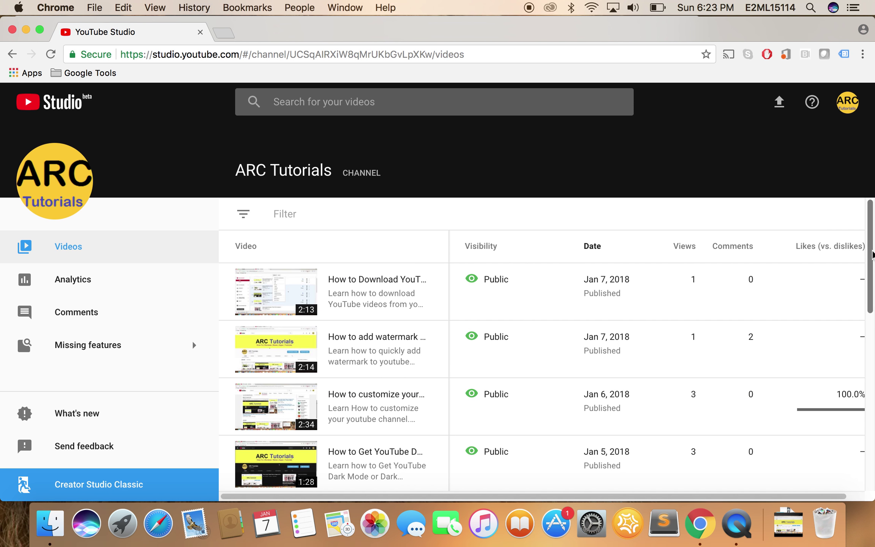
View the visibility options of the "How to Download YouTube" video in the list and cancel without changing them
mouse_move(466, 295)
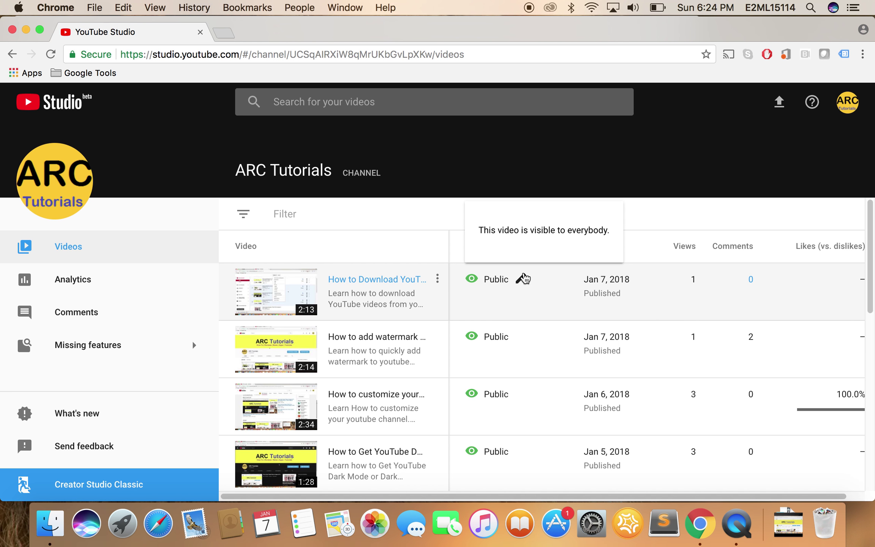
left_click(521, 280)
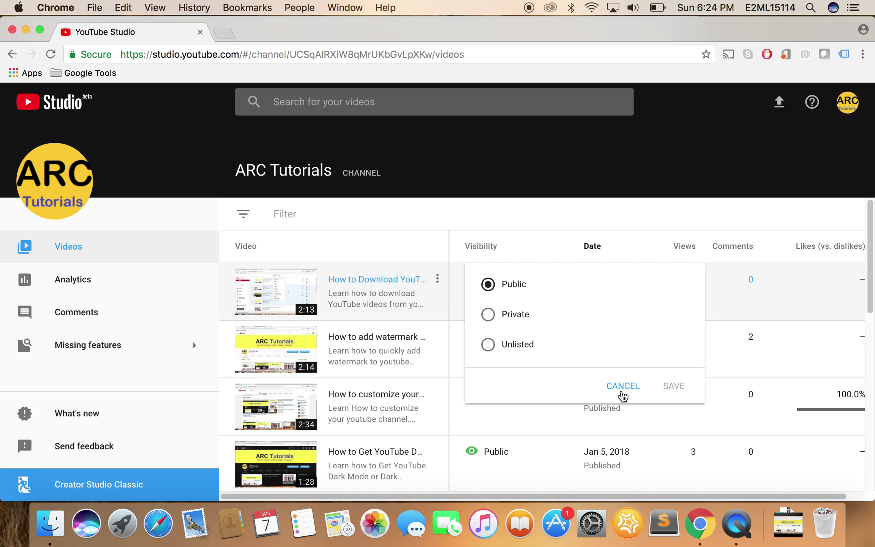
left_click(622, 388)
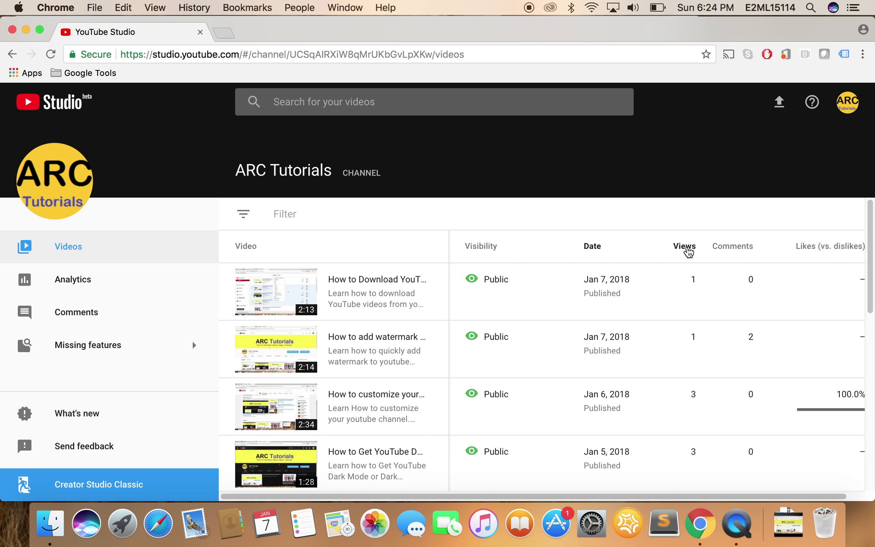
Look through the channel's video list and view the rows-per-page options without choosing another one
left_click_drag(873, 243, 871, 129)
scroll(870, 340, "down", 5)
left_click_drag(871, 254, 873, 370)
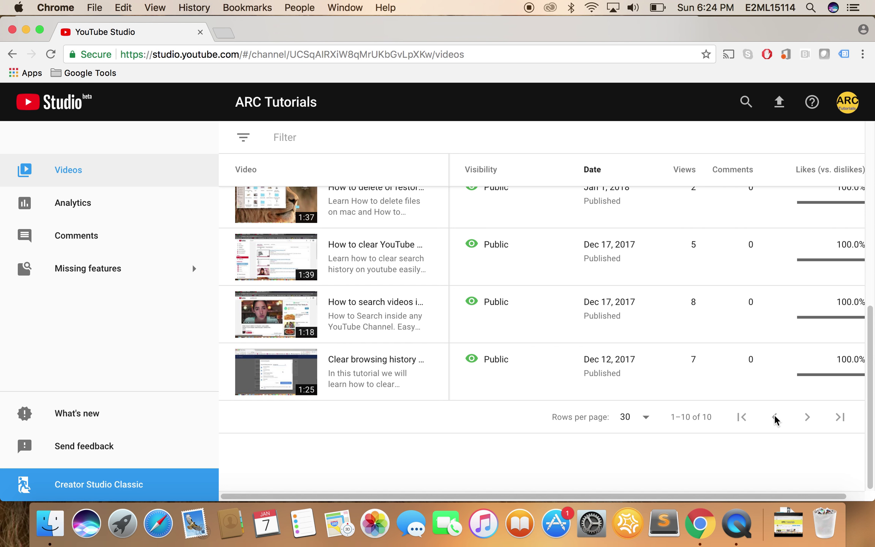
left_click(632, 423)
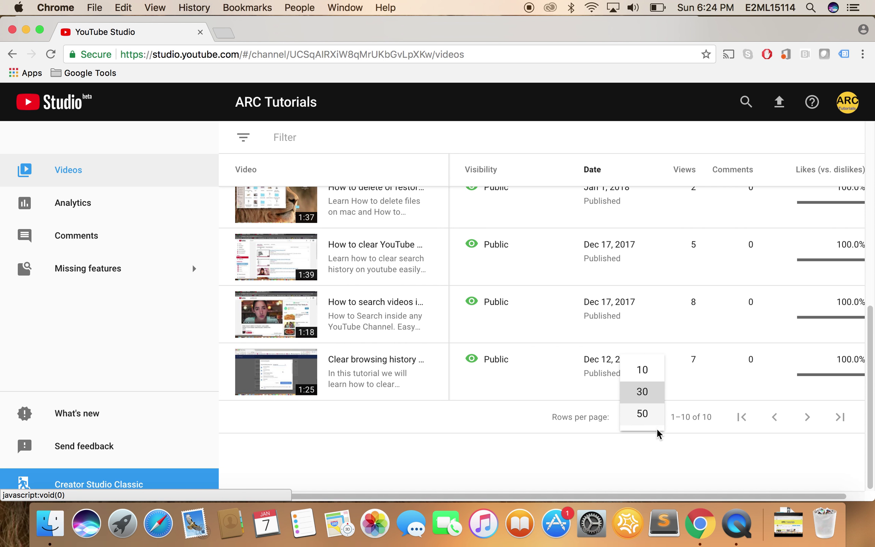
left_click(646, 475)
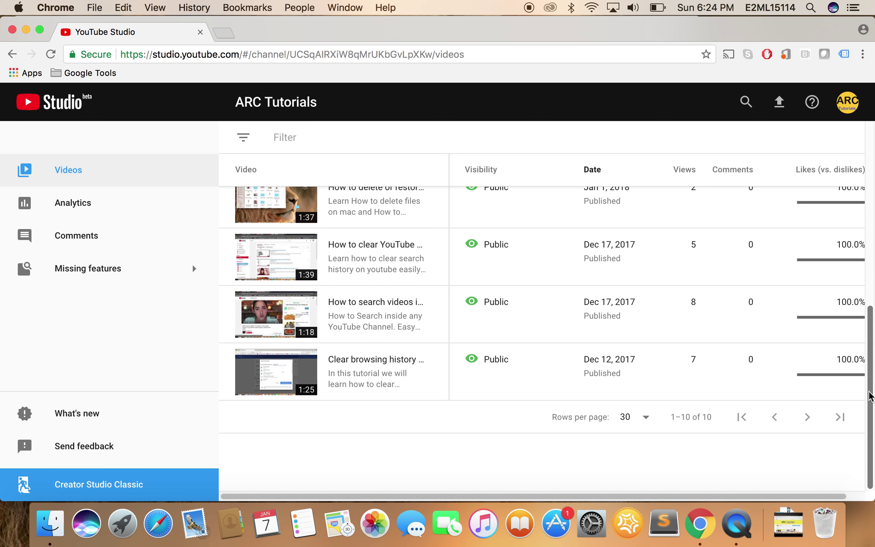
scroll(870, 391, "up", 6)
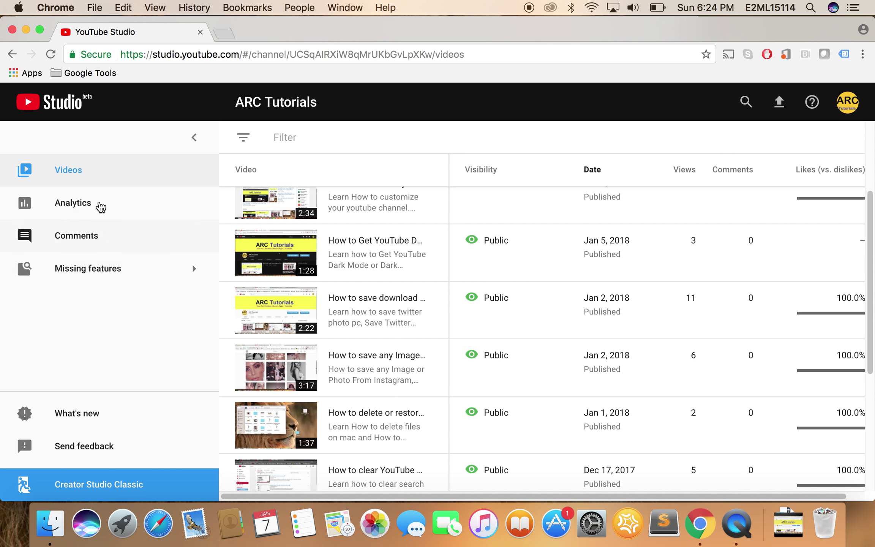
Review the channel analytics overview, closing the compare-videos tip, and view the audience report
left_click(85, 203)
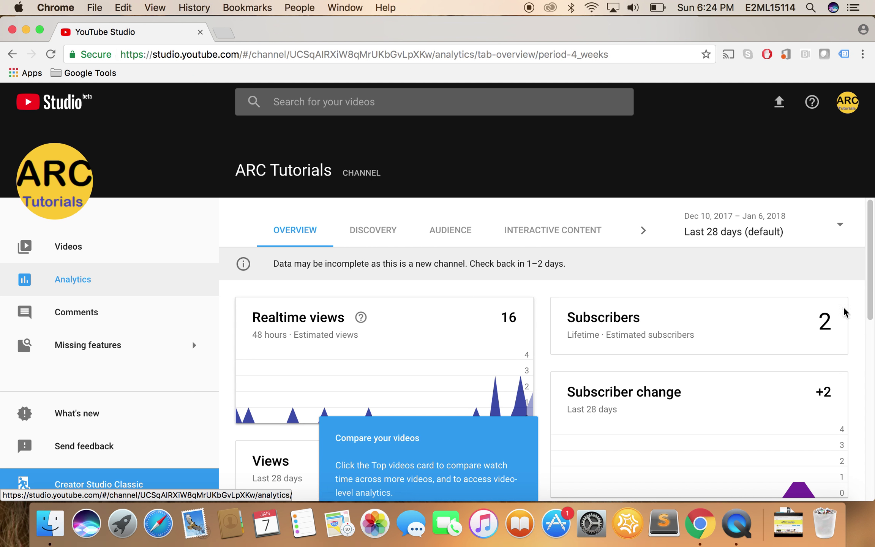
scroll(872, 264, "down", 3)
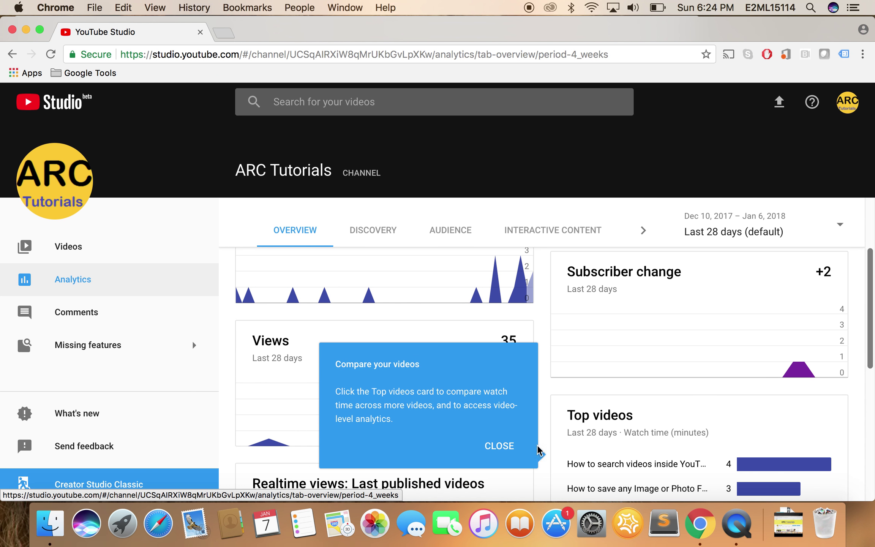
left_click(496, 449)
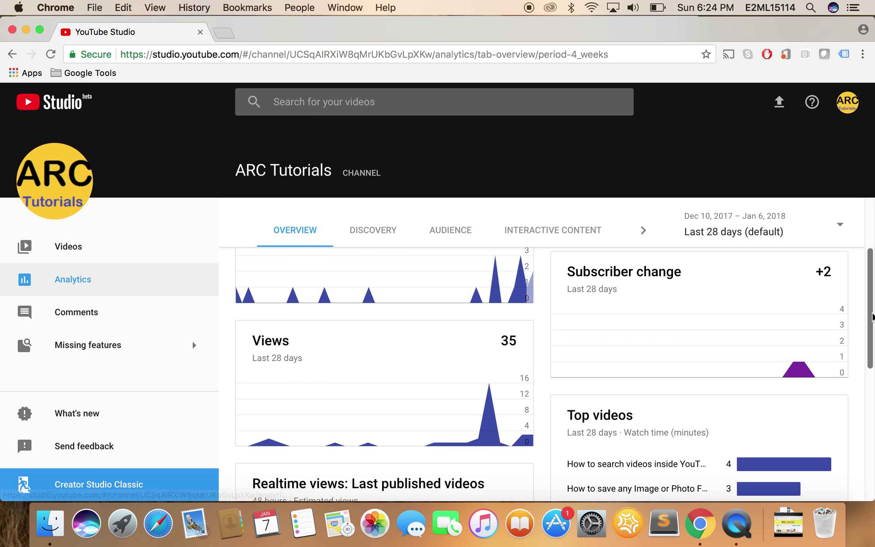
left_click_drag(872, 317, 870, 413)
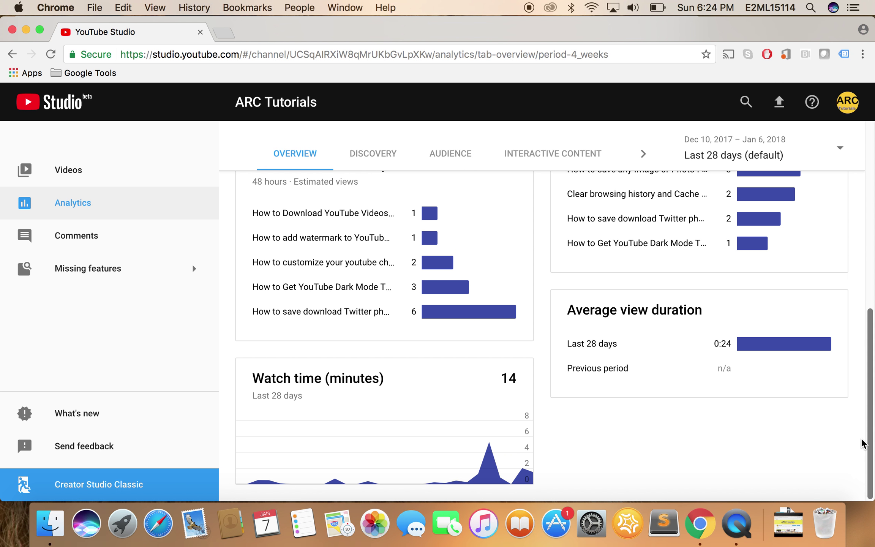
left_click_drag(871, 358, 874, 185)
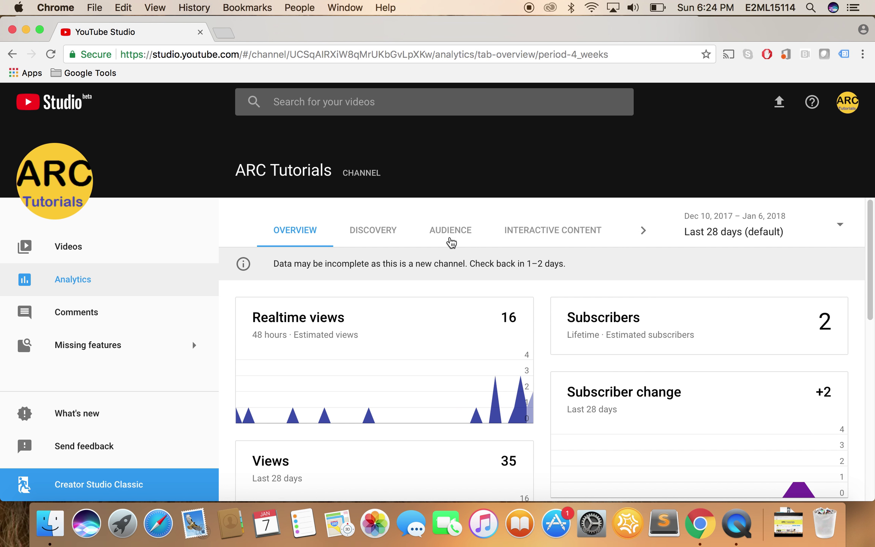
left_click(451, 240)
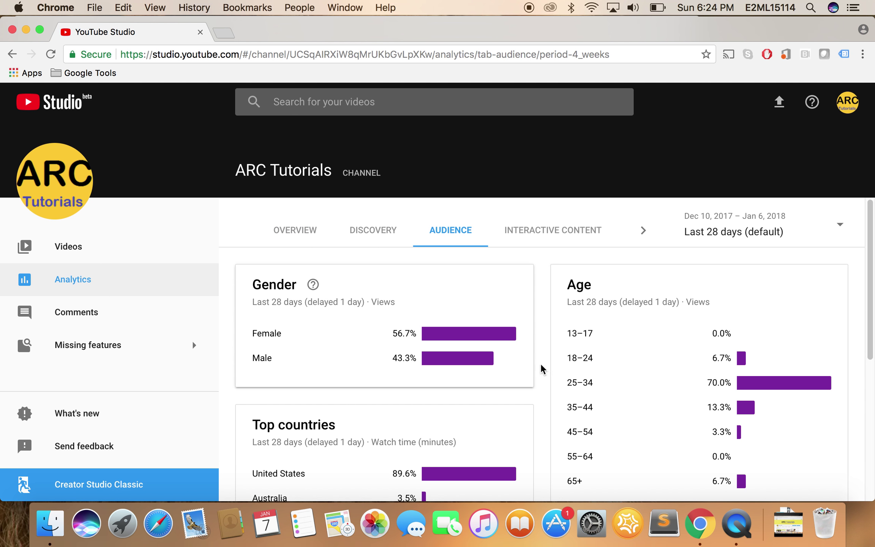
left_click_drag(872, 253, 873, 213)
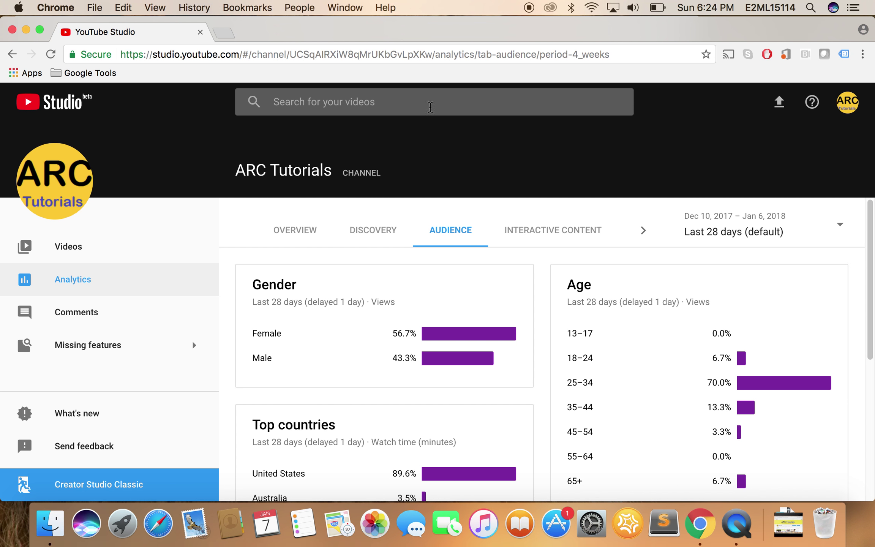
Search the channel's videos for "downlo", open the Twitter photo video's details, close the tip and review its basic information
left_click(393, 104)
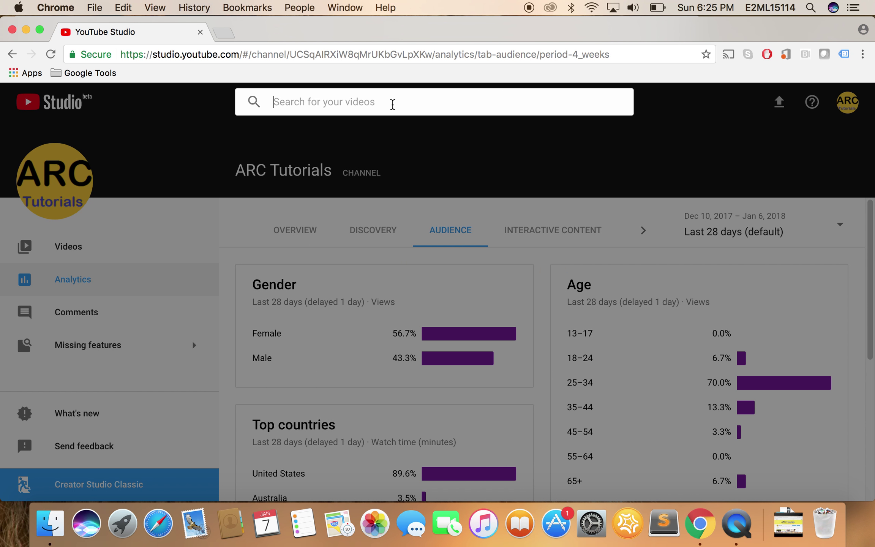
type("down")
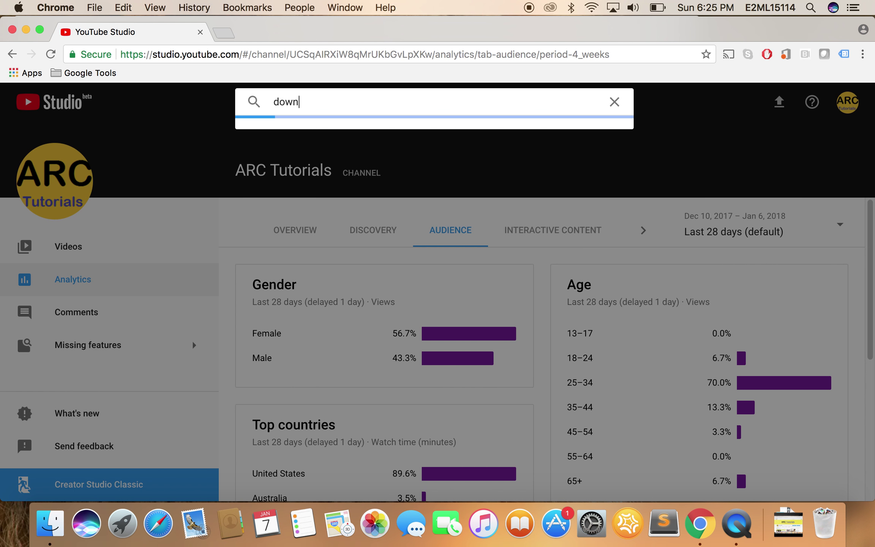
type("lo")
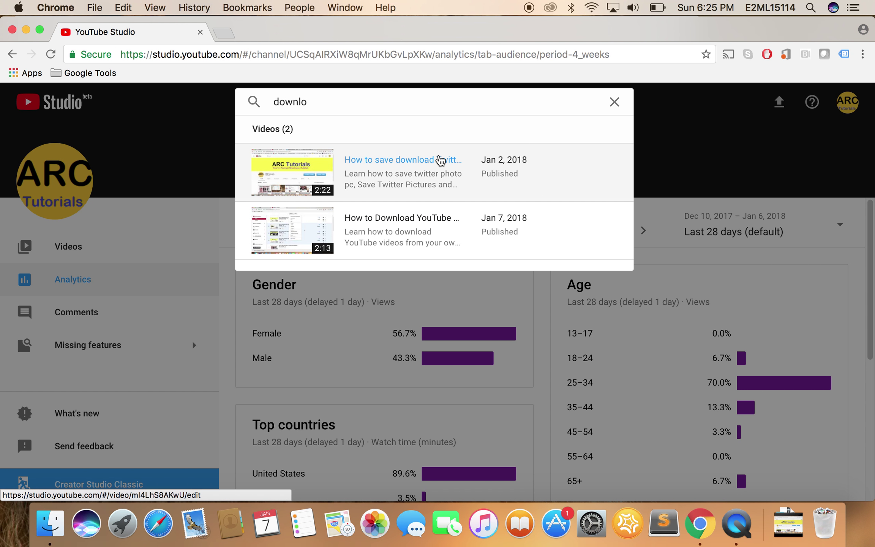
left_click(413, 171)
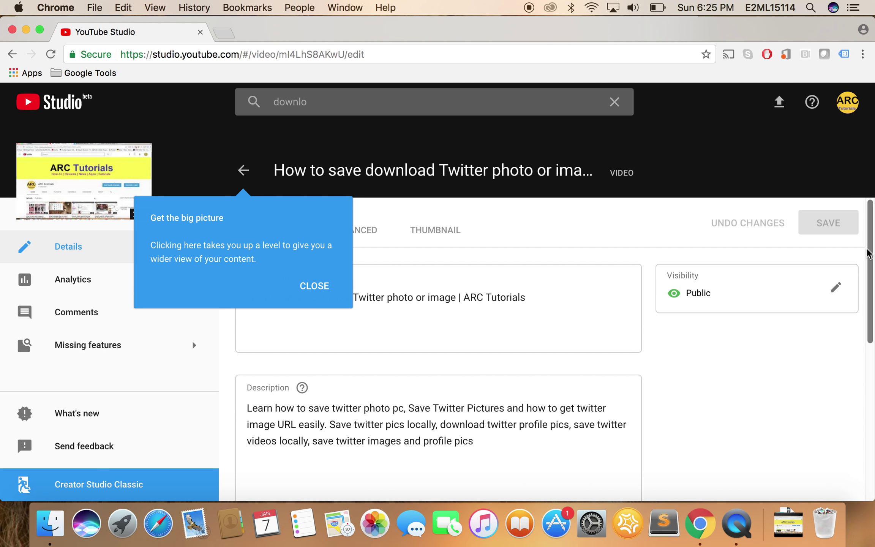
left_click(315, 284)
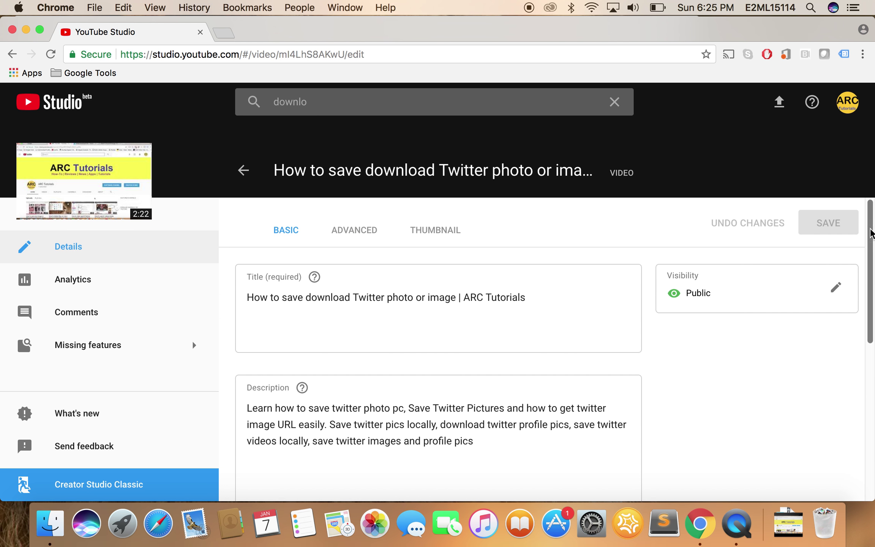
scroll(868, 243, "down", 5)
scroll(870, 192, "up", 5)
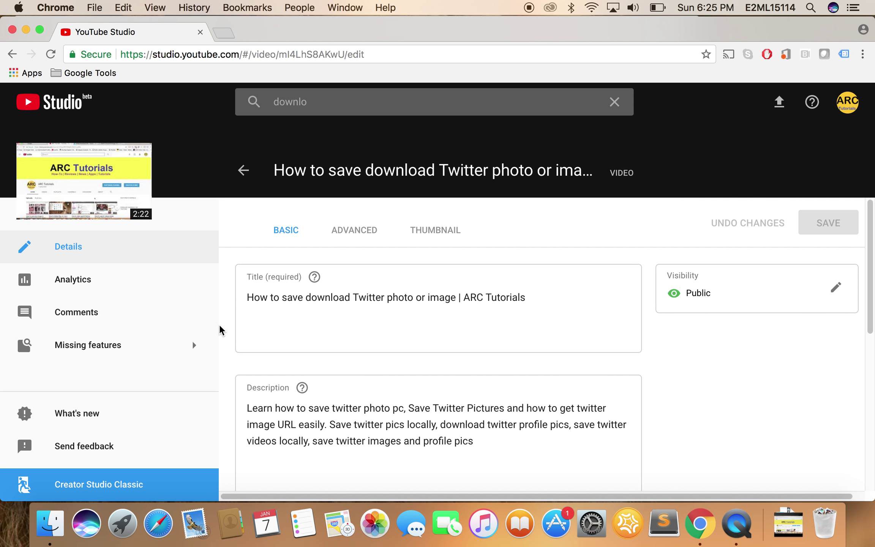
Set the video's thumbnail to the autogenerated image showing the cat on the Twitter page and save the change
left_click(416, 232)
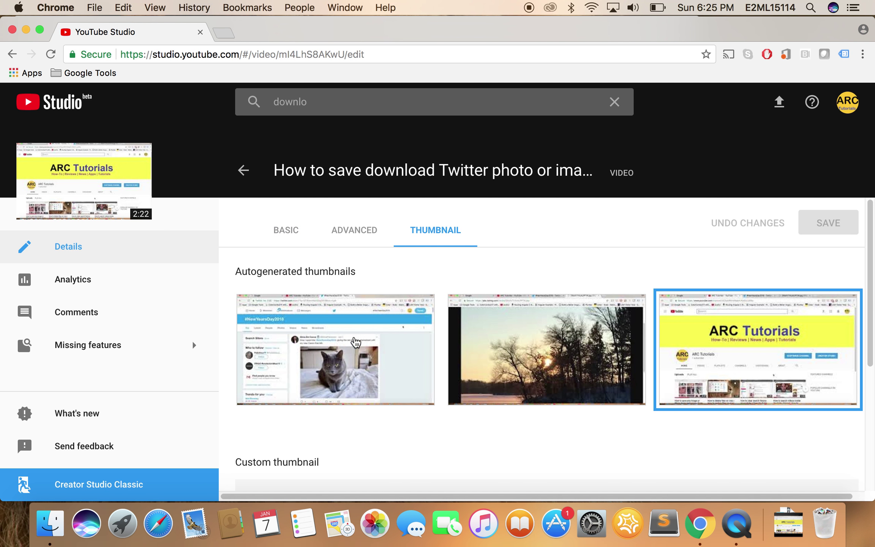
left_click(517, 361)
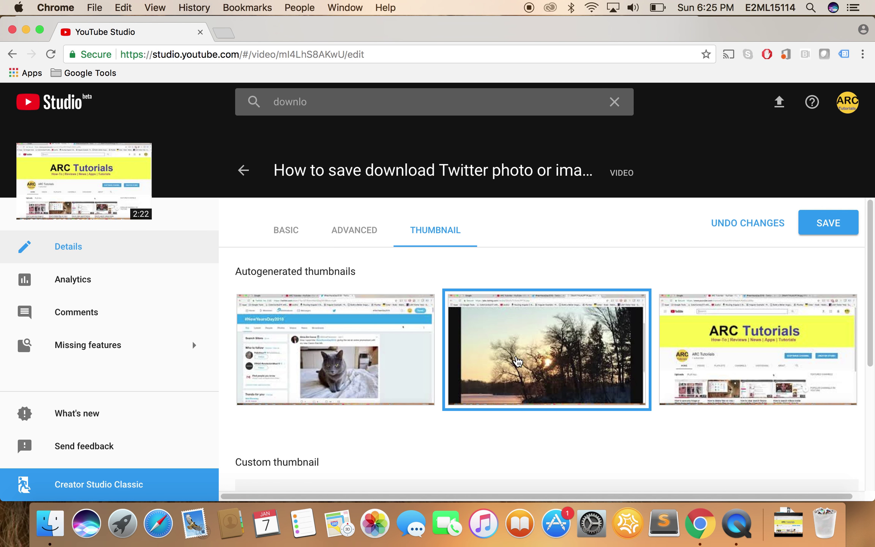
left_click(364, 359)
left_click(725, 353)
left_click(374, 359)
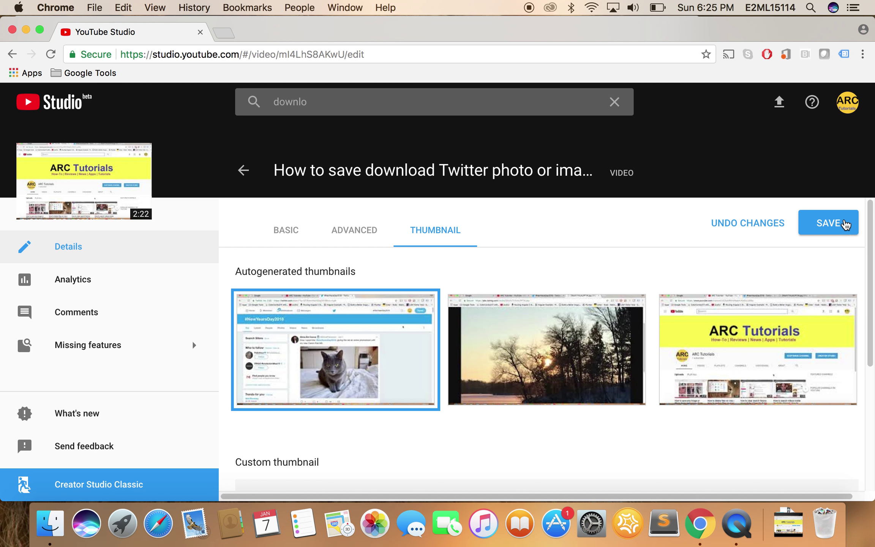
left_click(843, 223)
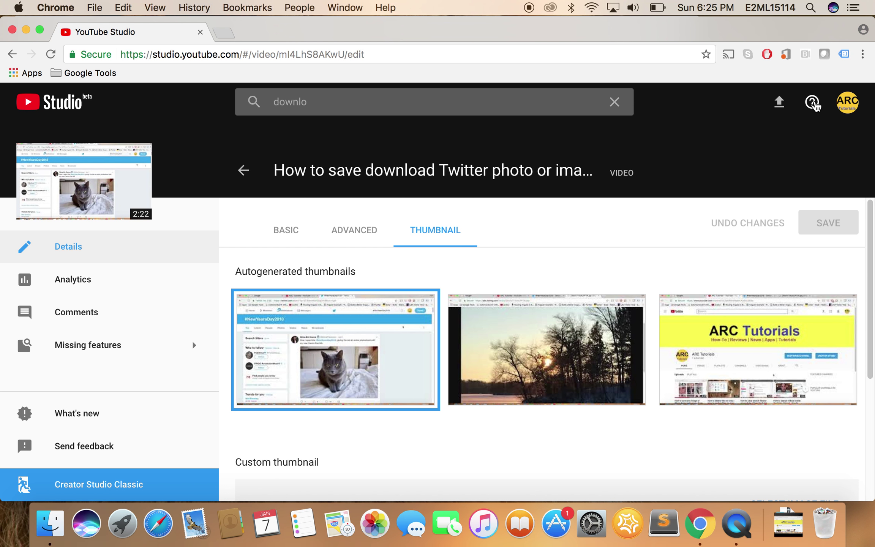
View the popular help articles and close the help window
left_click(813, 103)
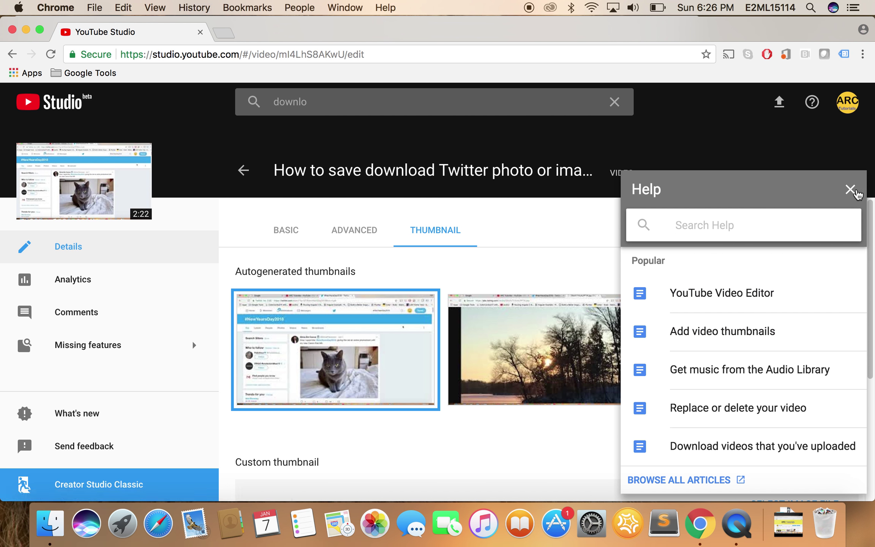
left_click(851, 190)
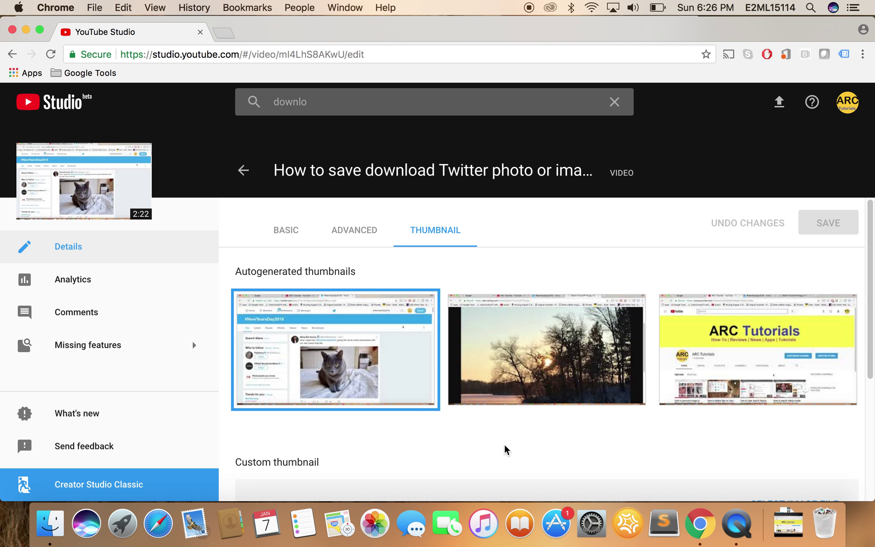
Switch to Creator Studio Classic, skipping the feedback survey, and view the video's classic edit page
left_click(156, 490)
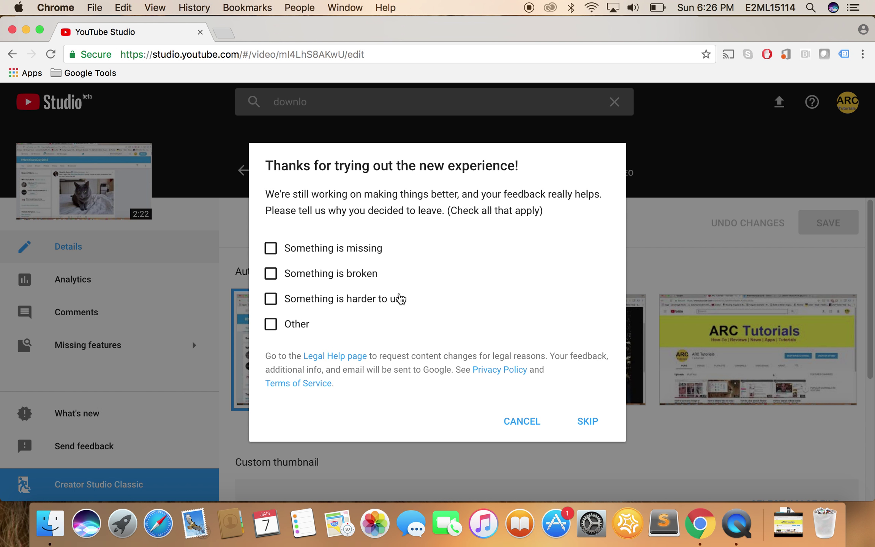
left_click(587, 422)
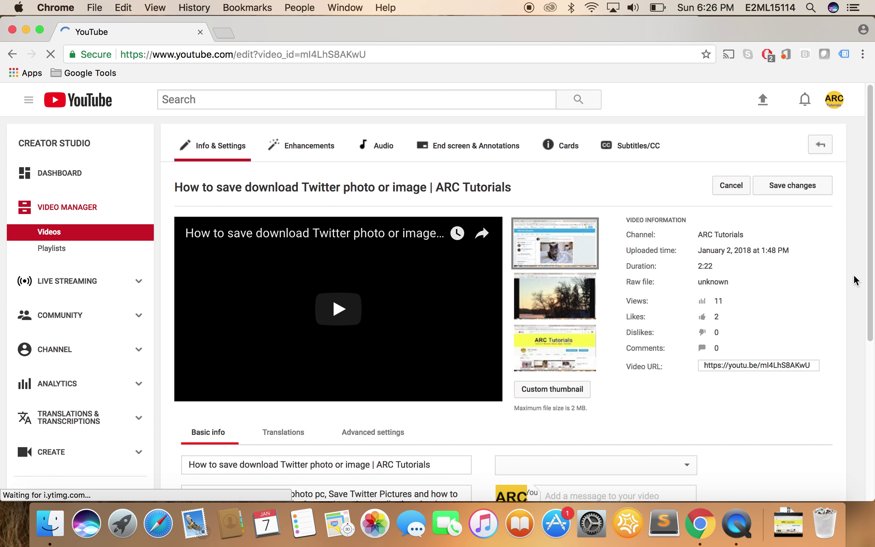
left_click_drag(872, 147, 872, 126)
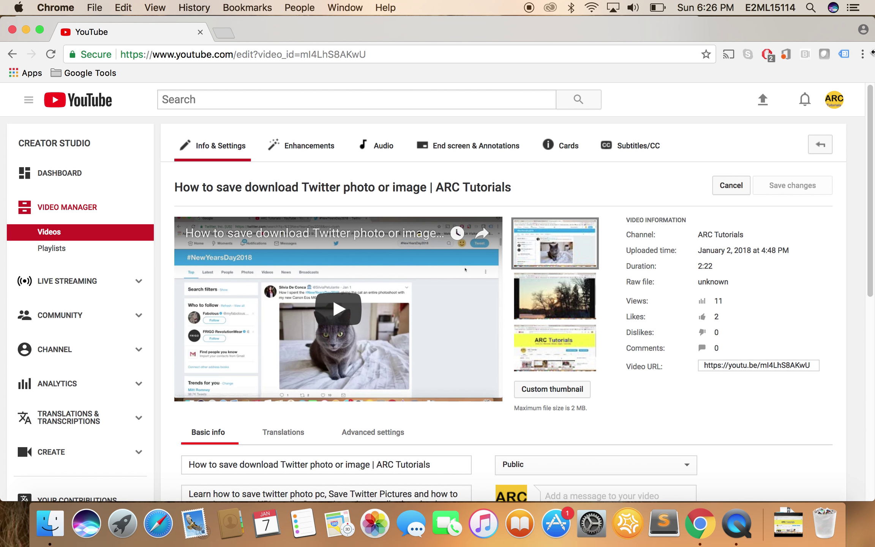